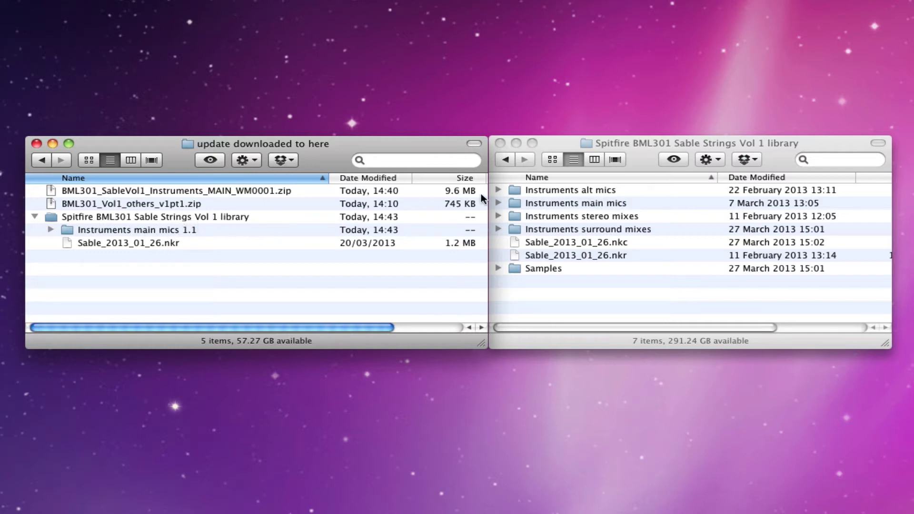
Step: Inspect the Instruments main mics 1.1 folder and its a - Violins 1 subfolder in the update window
click(647, 151)
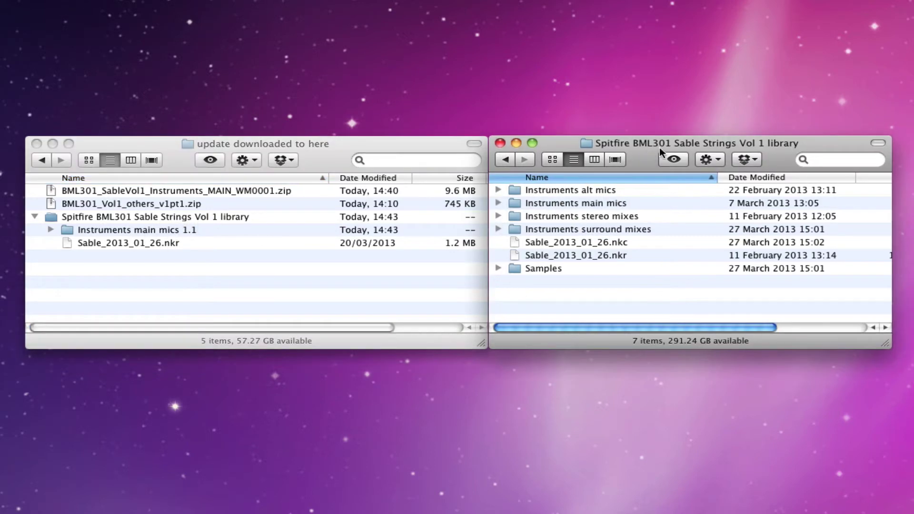
click(319, 160)
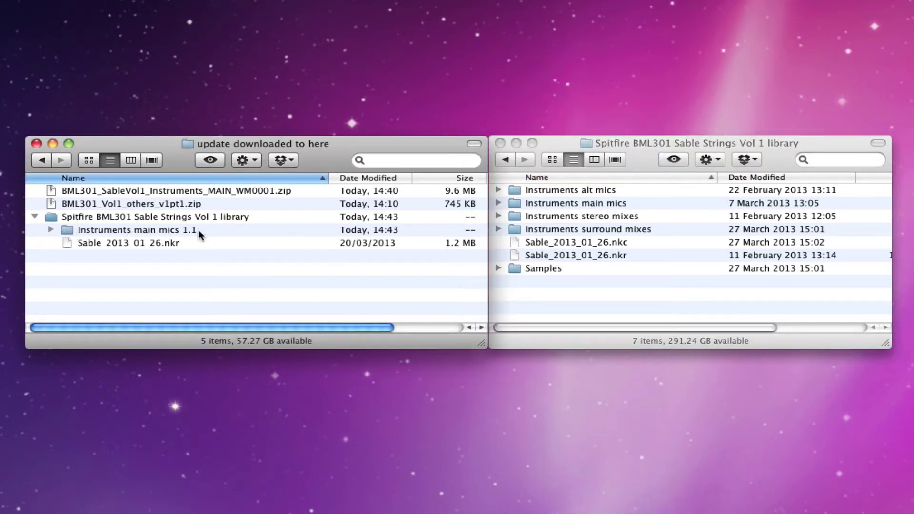
click(50, 229)
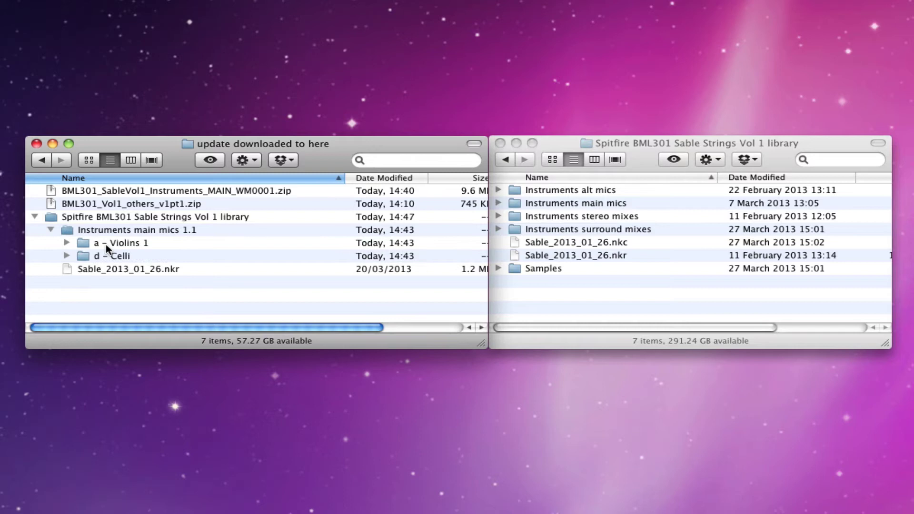
click(67, 242)
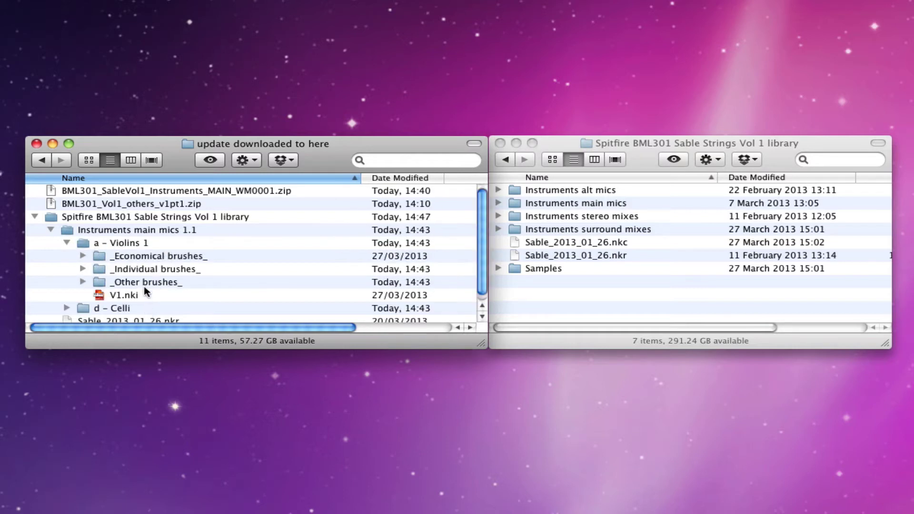
click(67, 242)
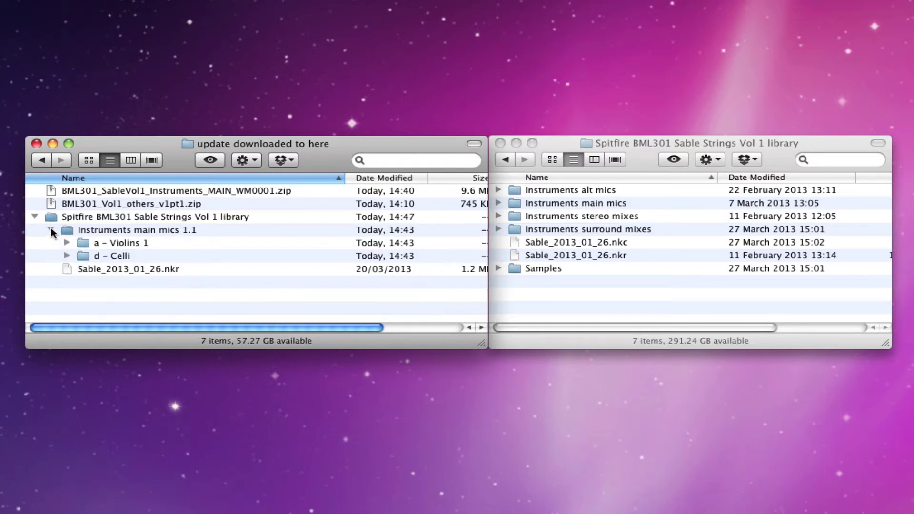
click(51, 231)
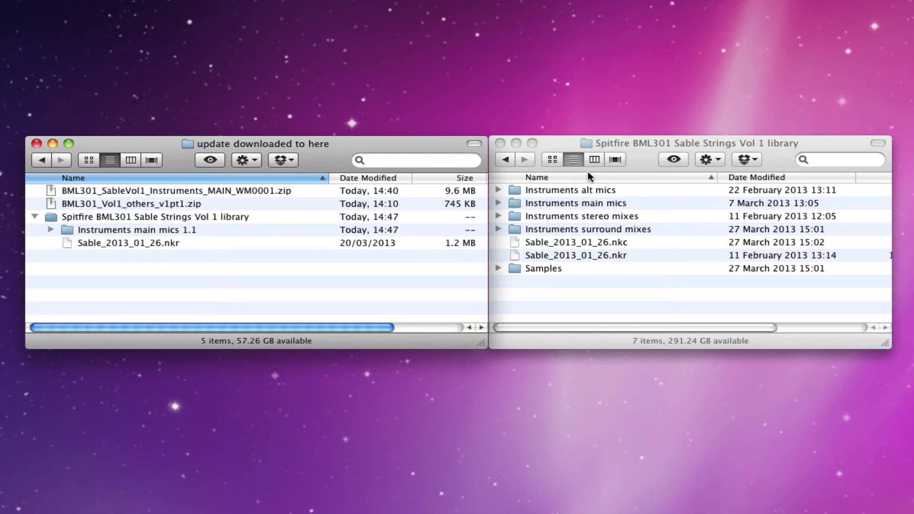
Step: Trash the old Sable .nkc and .nkr files, then copy in Sable_2013_01_26.nkr and Instruments main mics 1.1
click(649, 242)
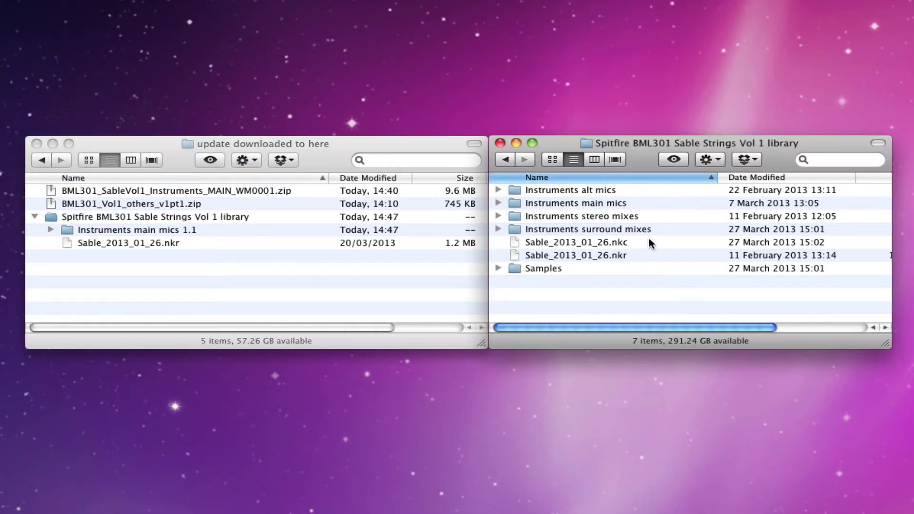
click(621, 242)
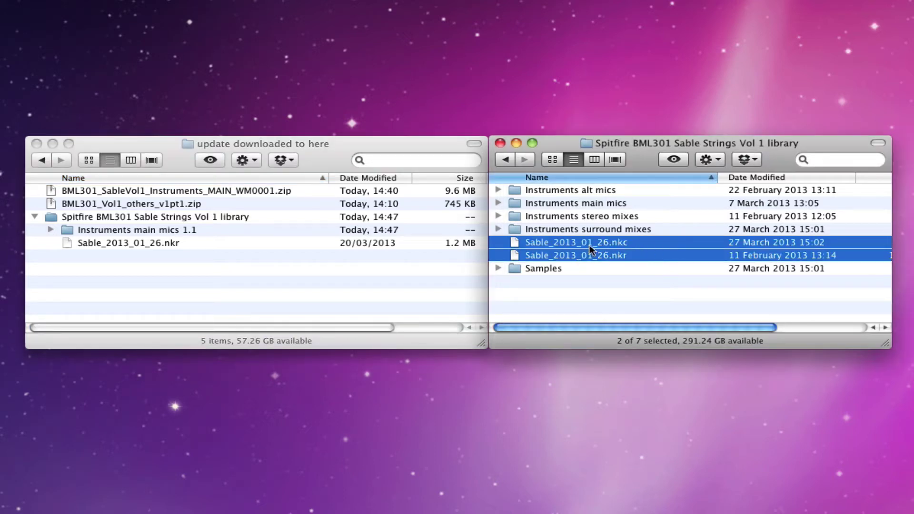
right_click(555, 242)
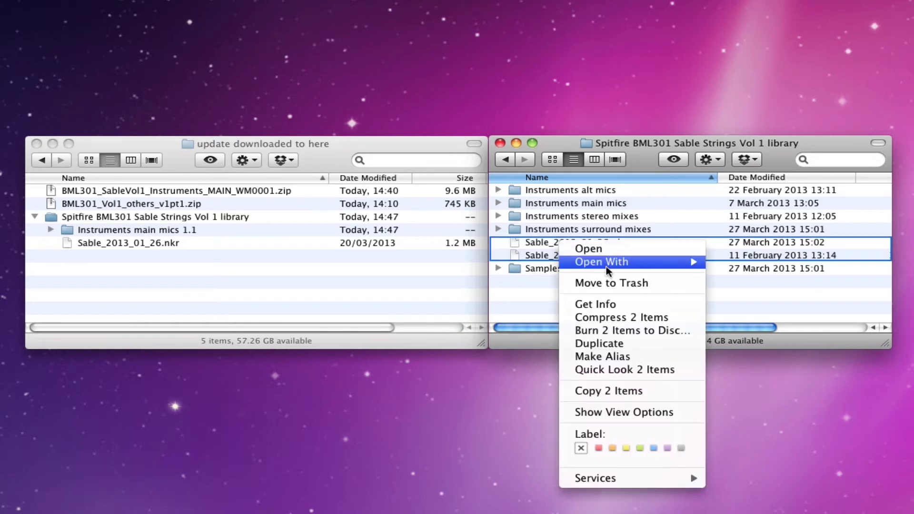
click(606, 275)
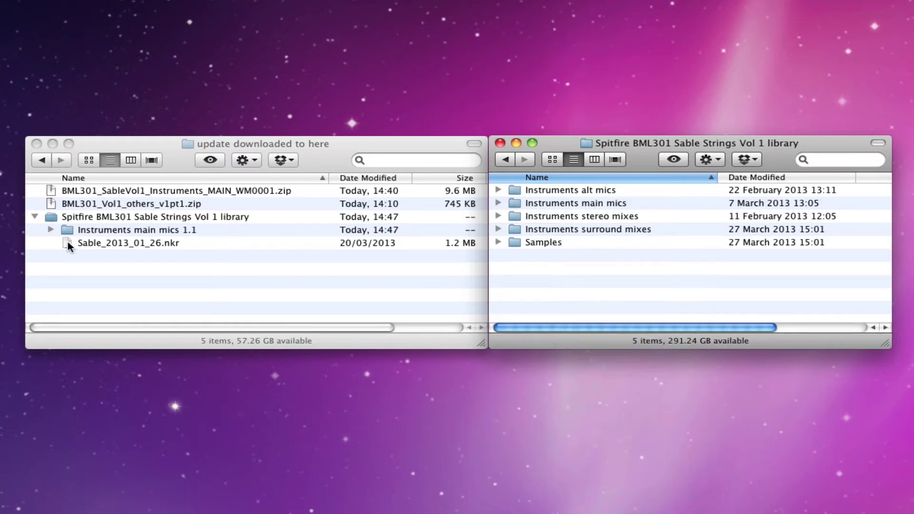
drag(68, 243, 600, 281)
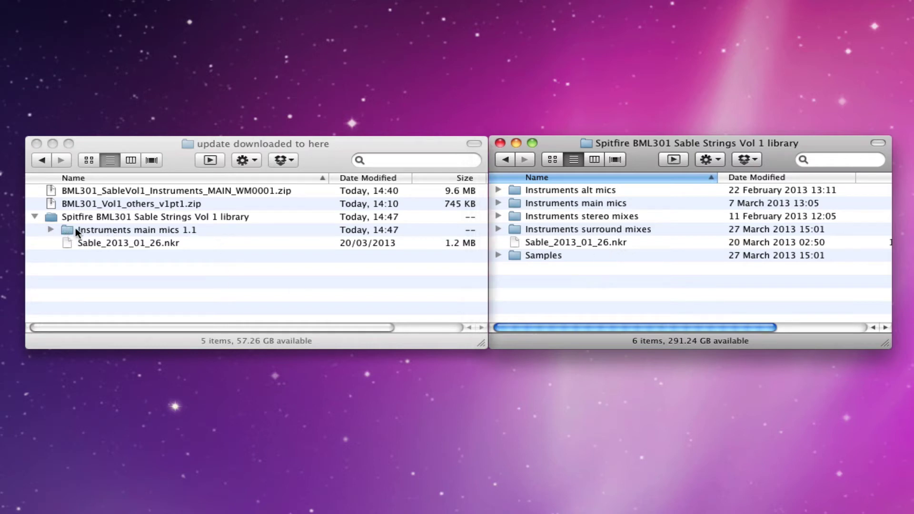
drag(67, 229, 557, 271)
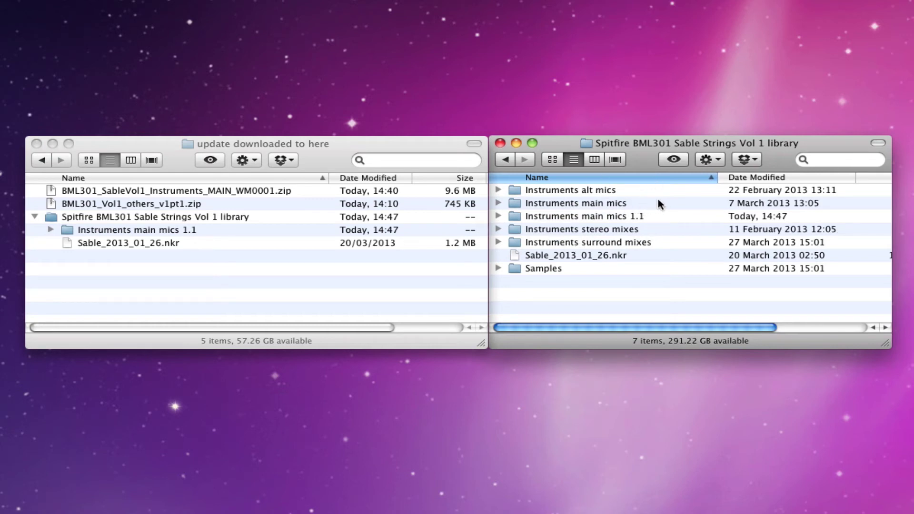
Step: Move the old Instruments main mics folder to the Trash, leaving the 1.1 folder in place
right_click(591, 206)
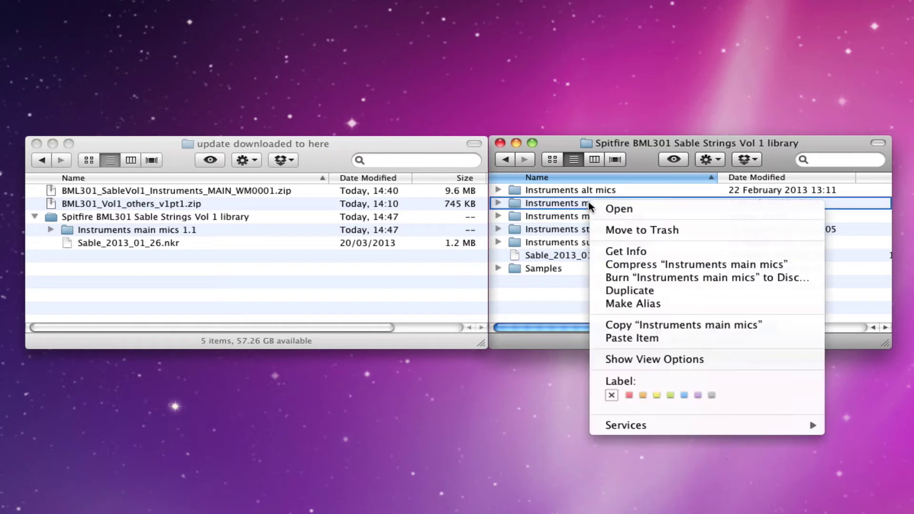
click(639, 230)
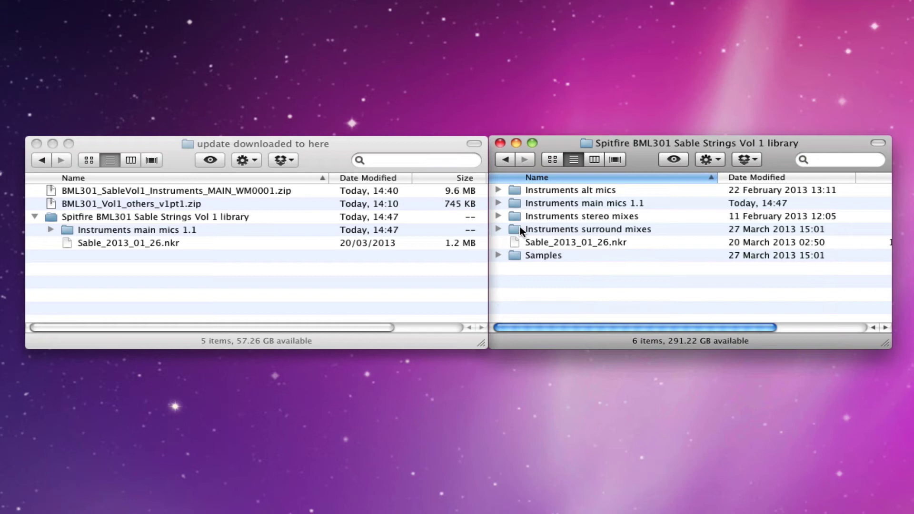
click(498, 254)
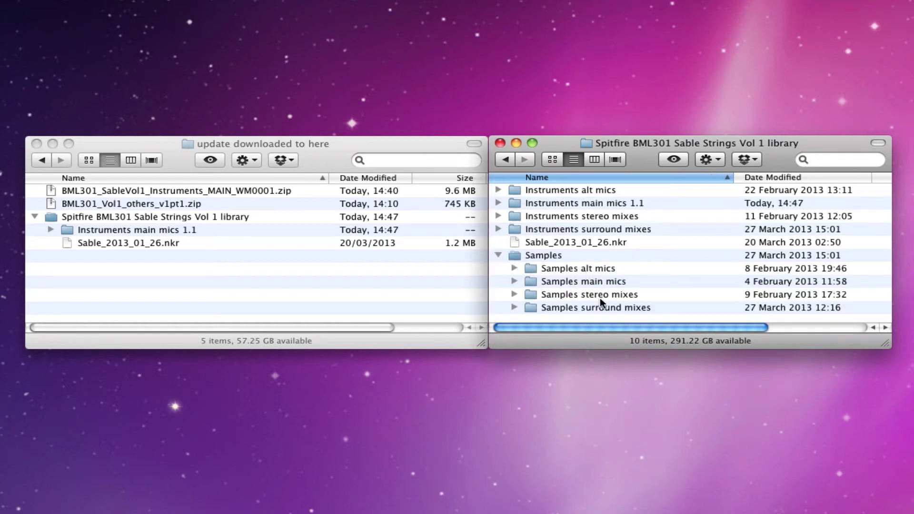
click(498, 255)
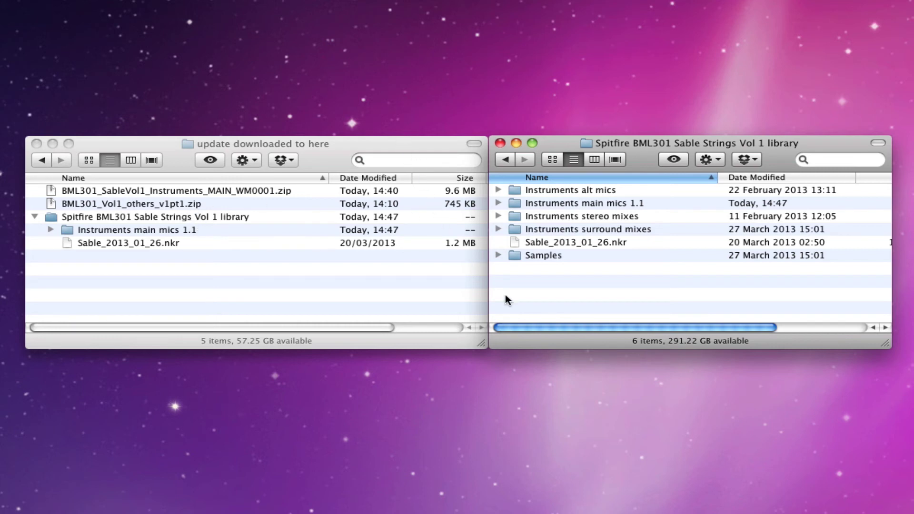
click(498, 229)
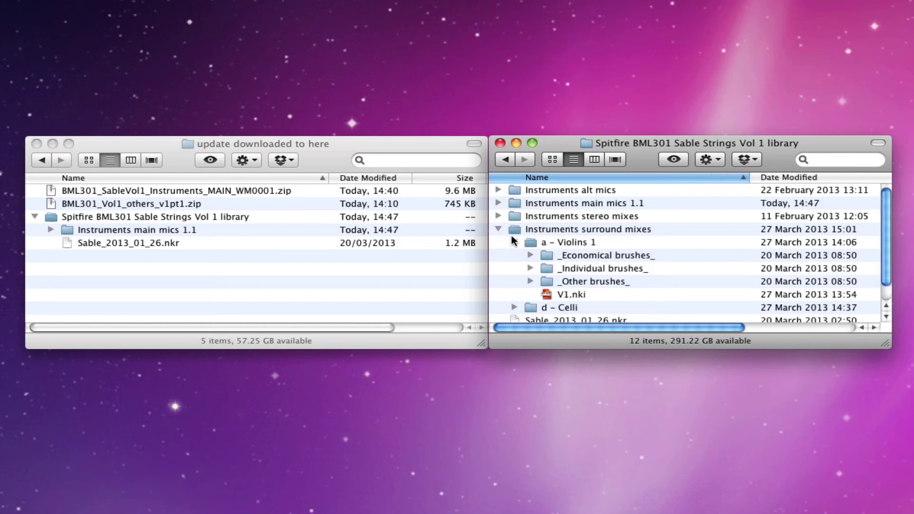
click(498, 229)
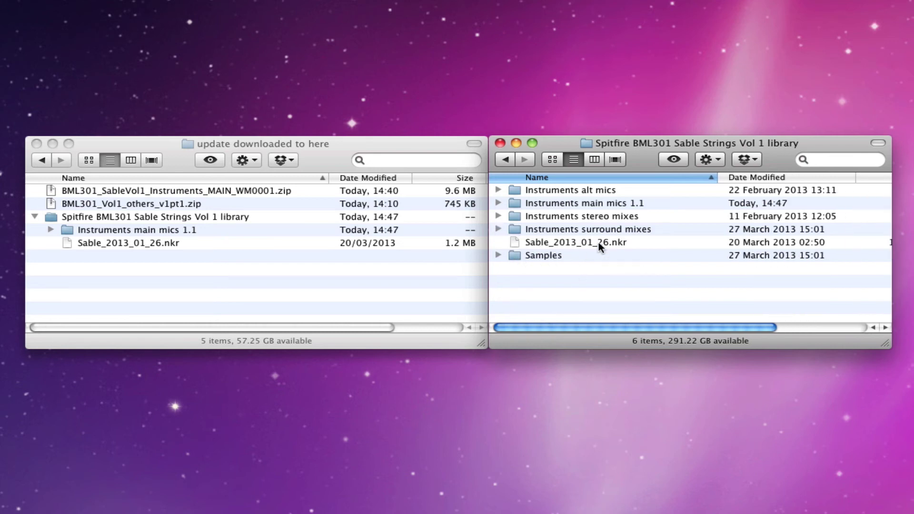
click(499, 255)
click(498, 255)
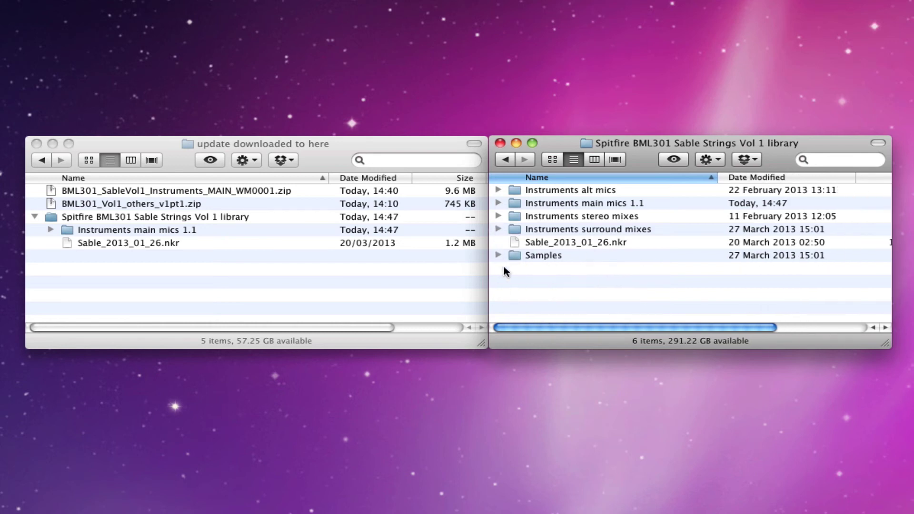